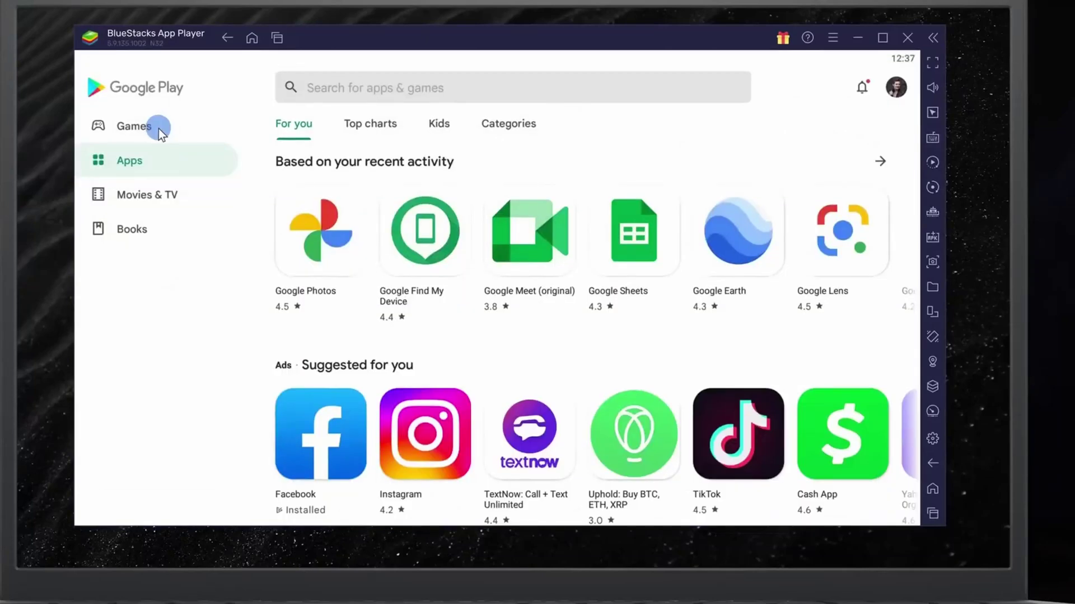
# - Scroll the Apps page, then switch Google Play to Games and scroll through its featured titles
pyautogui.scroll(-5, 486, 257)
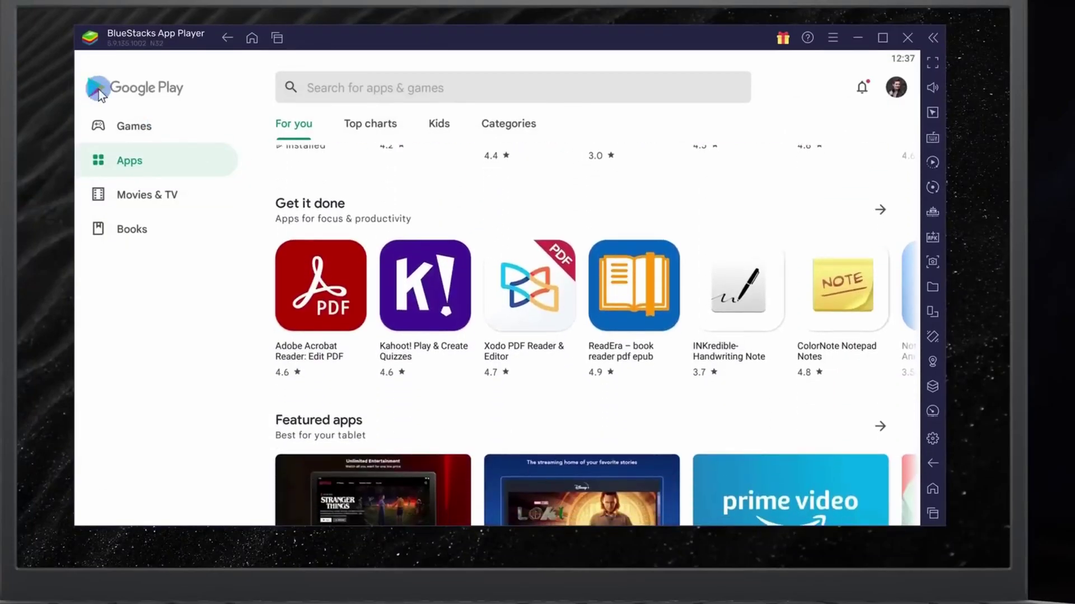
pyautogui.click(143, 127)
pyautogui.scroll(-5, 505, 234)
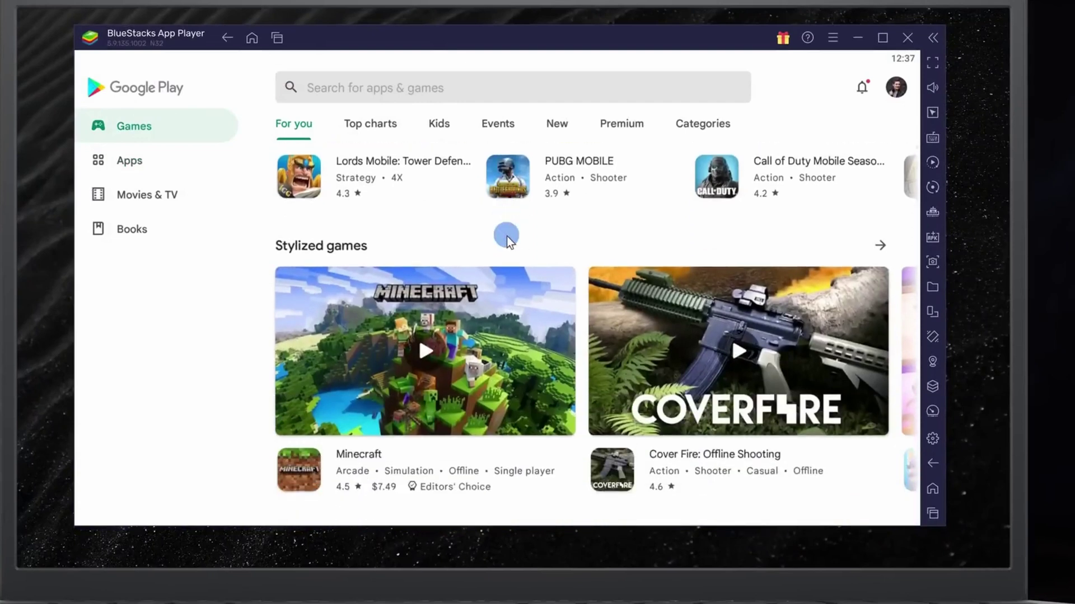
pyautogui.scroll(-8, 577, 246)
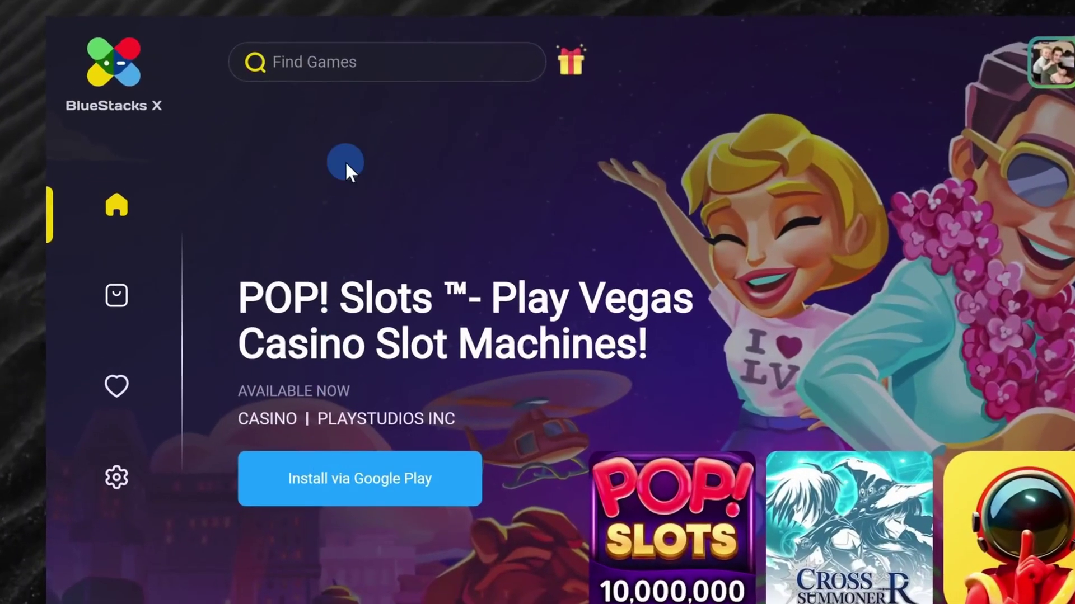
# - Search the Find Games box for 'pubg'
pyautogui.click(336, 58)
pyautogui.write('pubg')
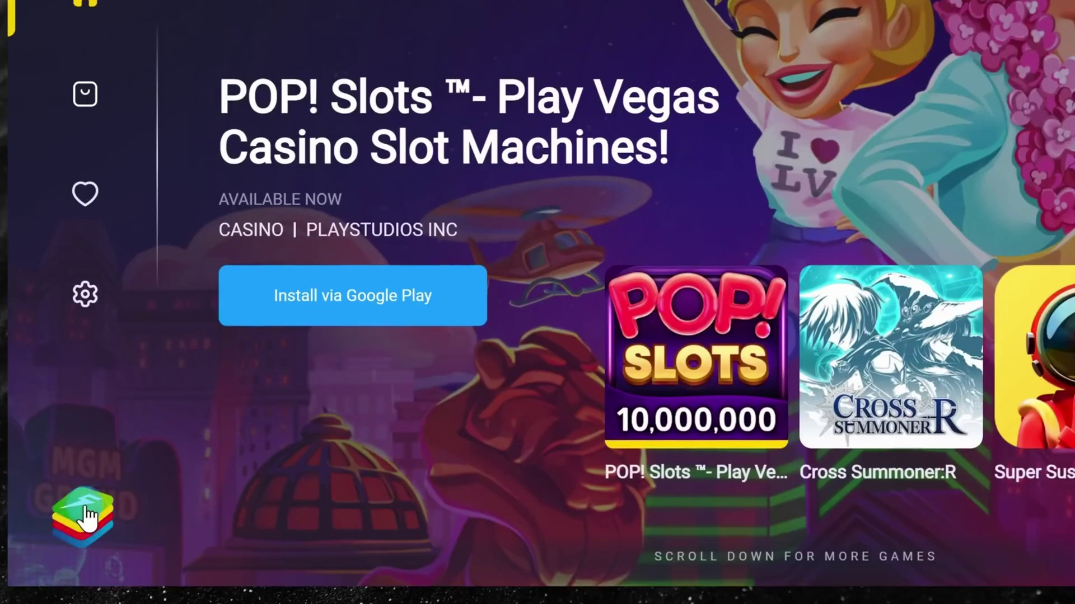
# - Switch to BlueStacks App Player and open Google Play from the Android home screen
pyautogui.click(85, 513)
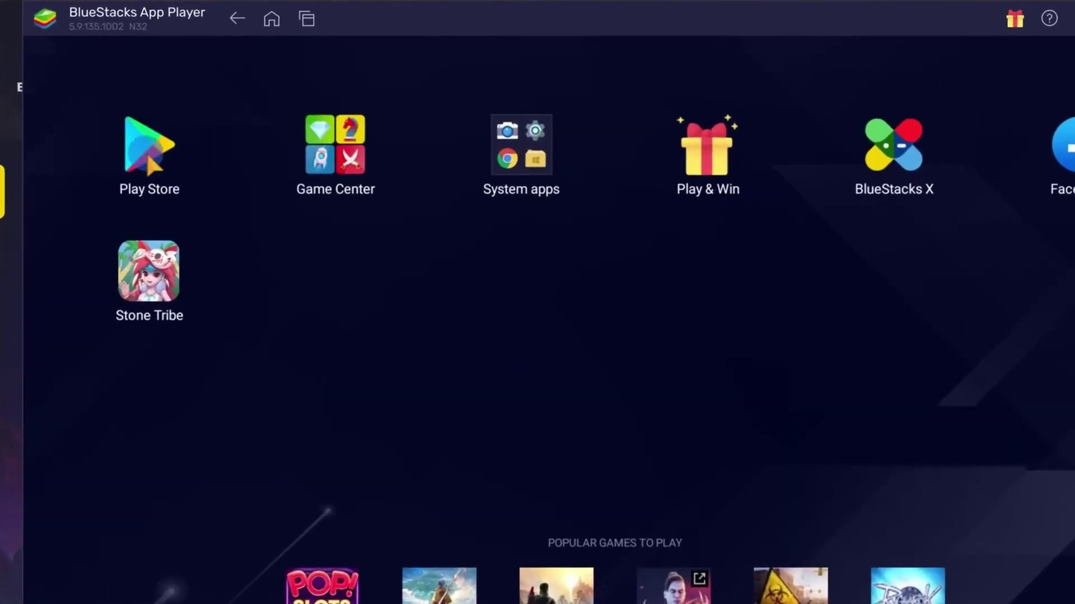
pyautogui.click(148, 145)
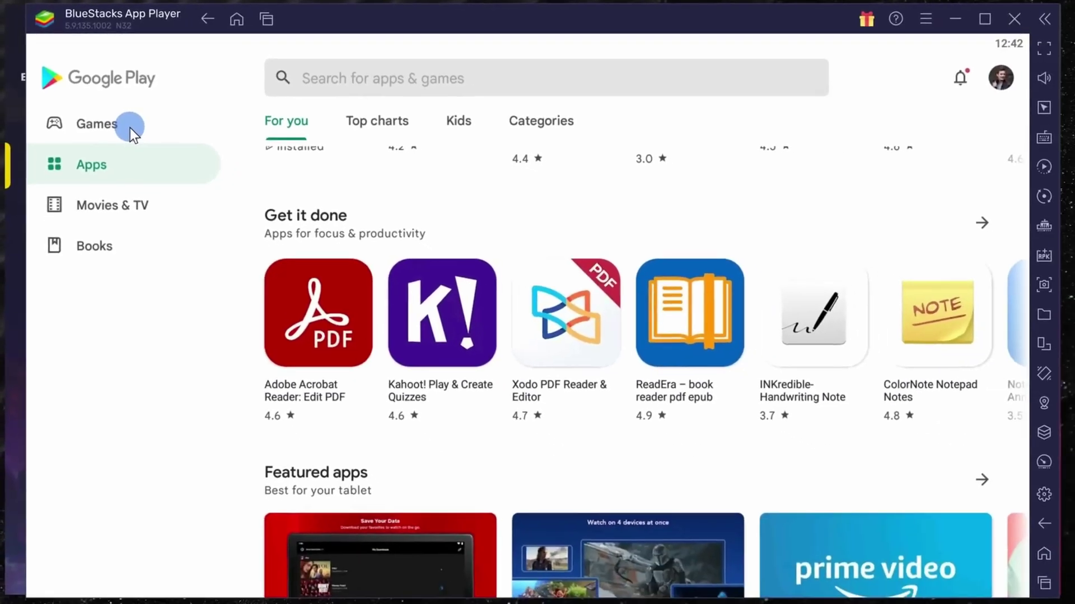
pyautogui.scroll(-4, 411, 253)
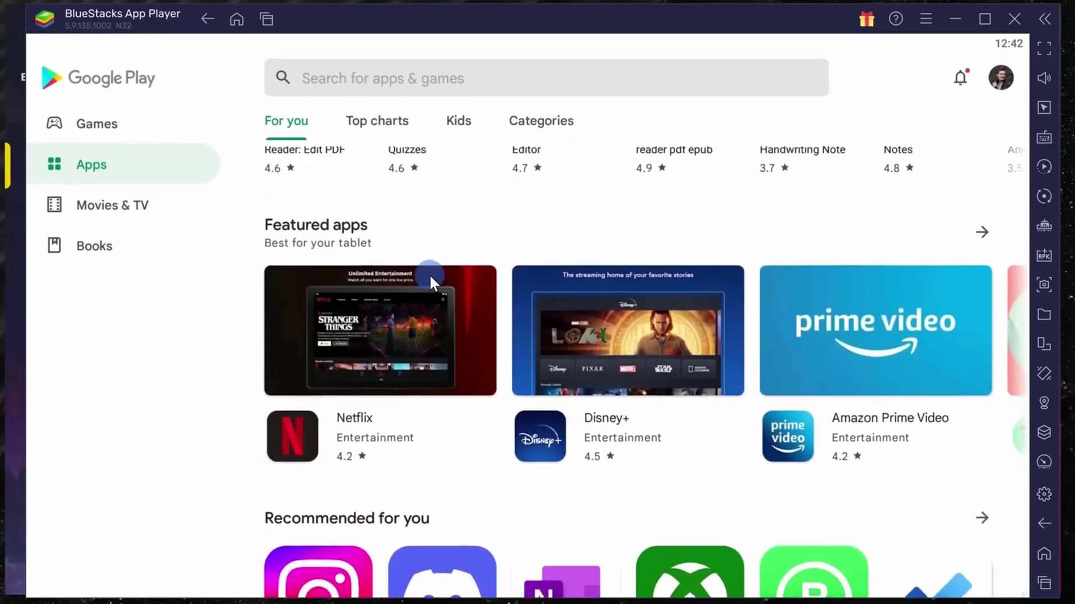
pyautogui.scroll(7, 428, 274)
pyautogui.scroll(4, 430, 277)
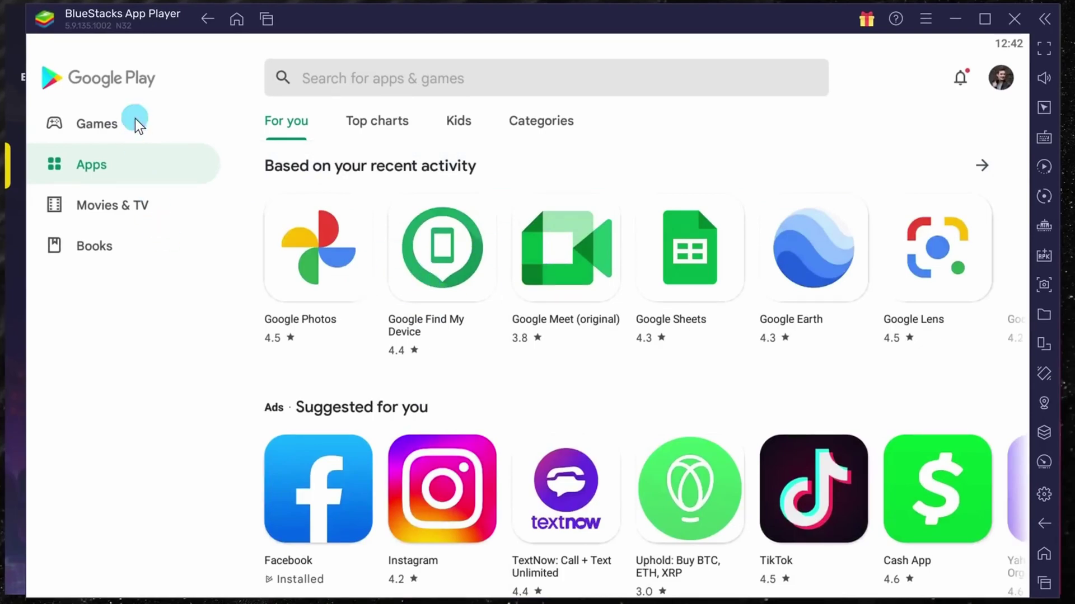
# - Show Google Play's Games section and scroll down past Minecraft, Cover Fire and Rebel Racing
pyautogui.click(136, 118)
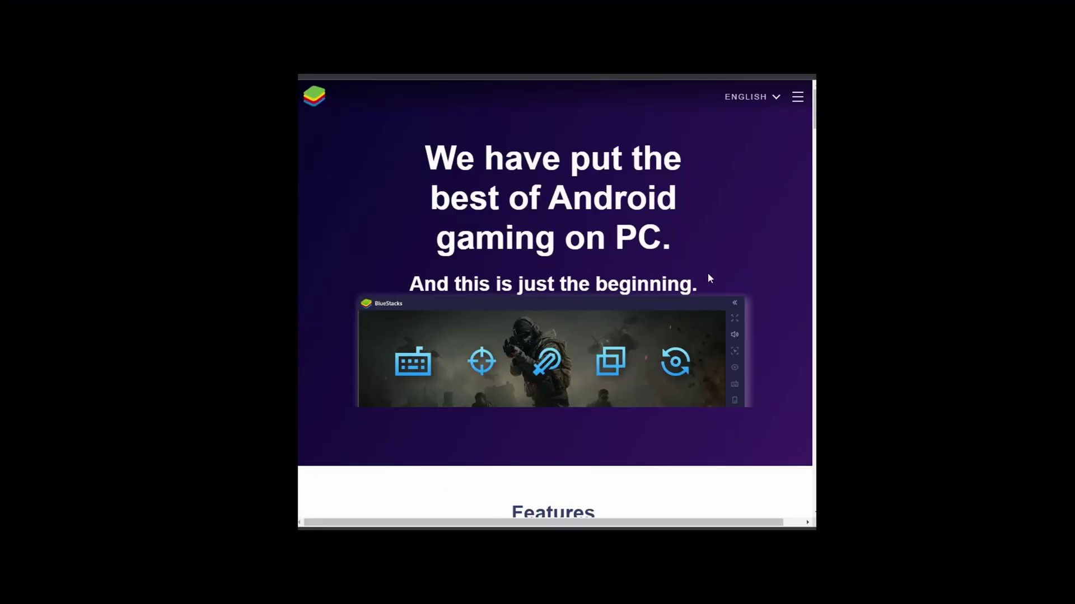
pyautogui.scroll(-5, 708, 274)
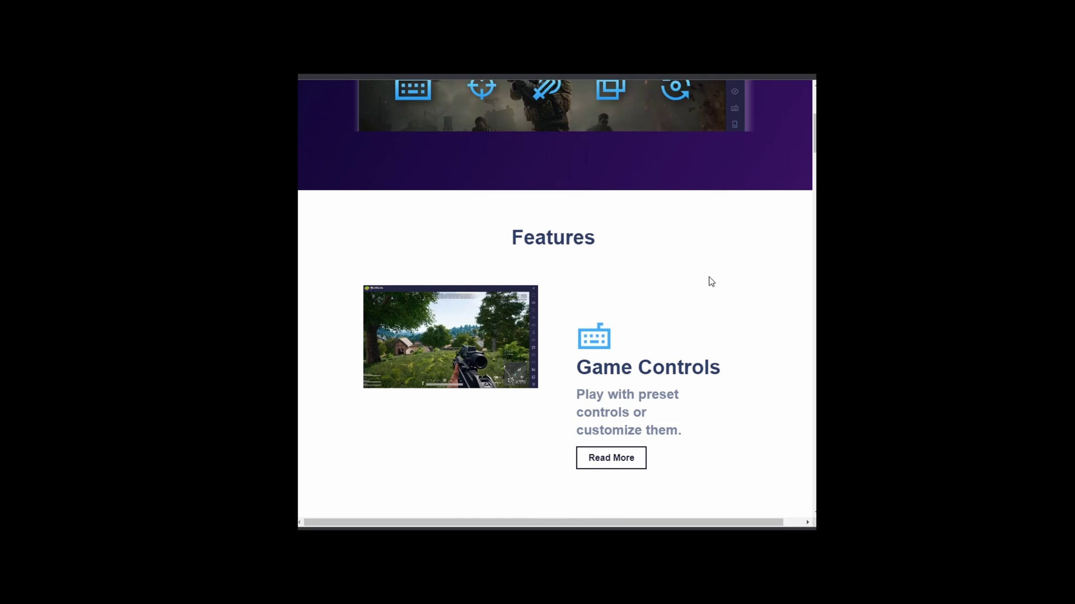
pyautogui.scroll(-5, 709, 277)
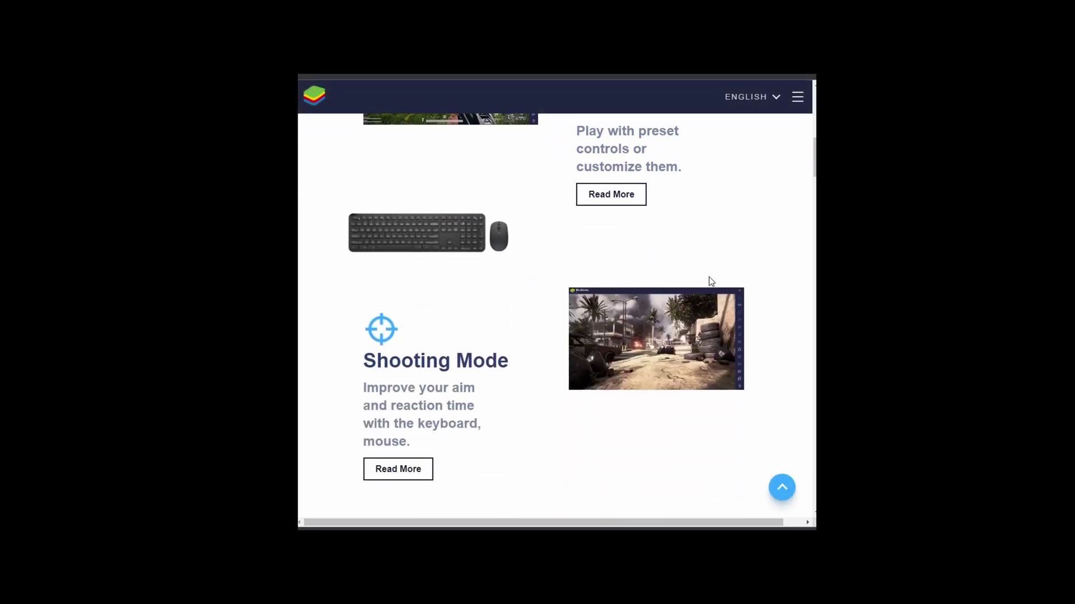
pyautogui.scroll(-3, 709, 280)
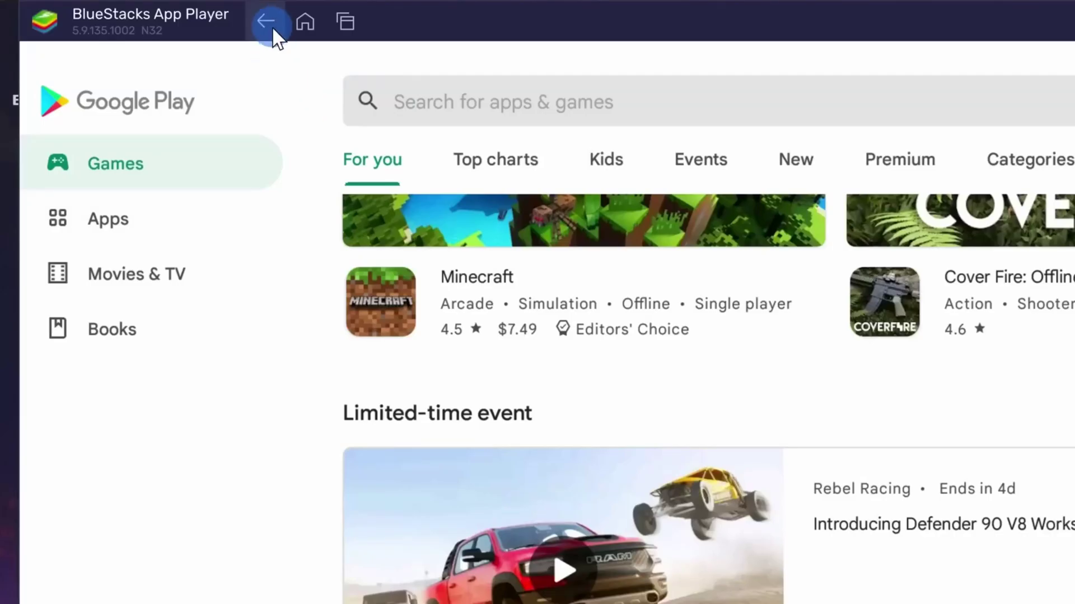
# - Go back from Games, return to the Android home screen, and dismiss the recent apps view
pyautogui.click(268, 27)
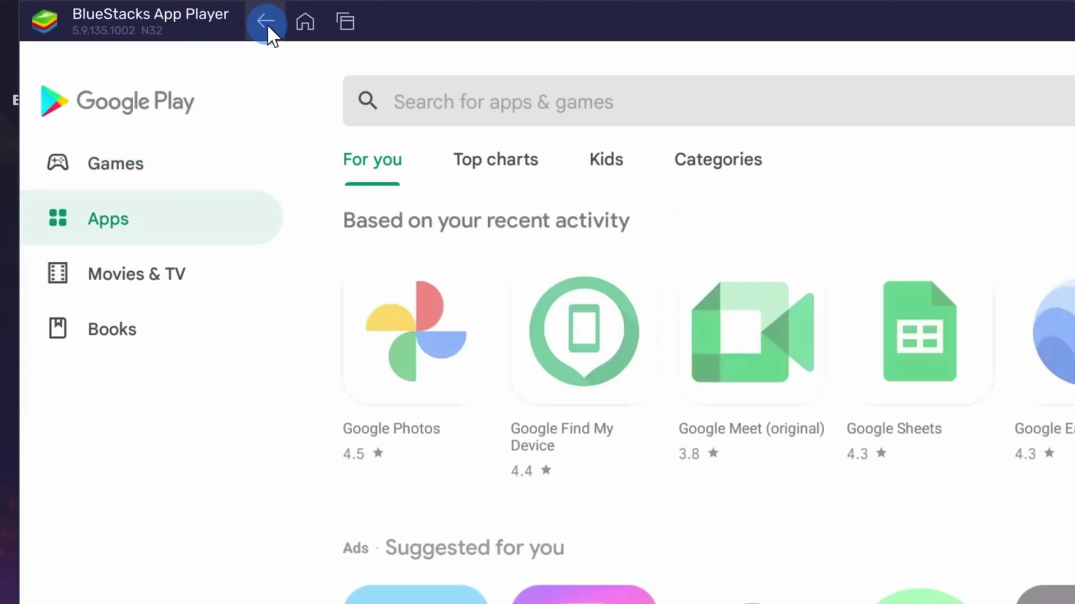
pyautogui.click(312, 22)
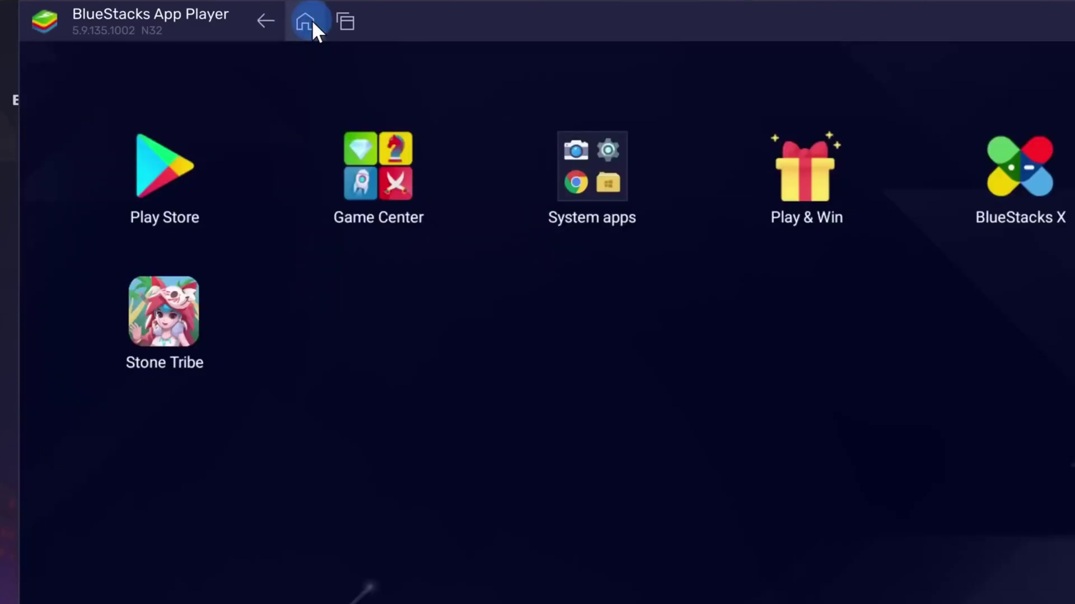
pyautogui.click(344, 20)
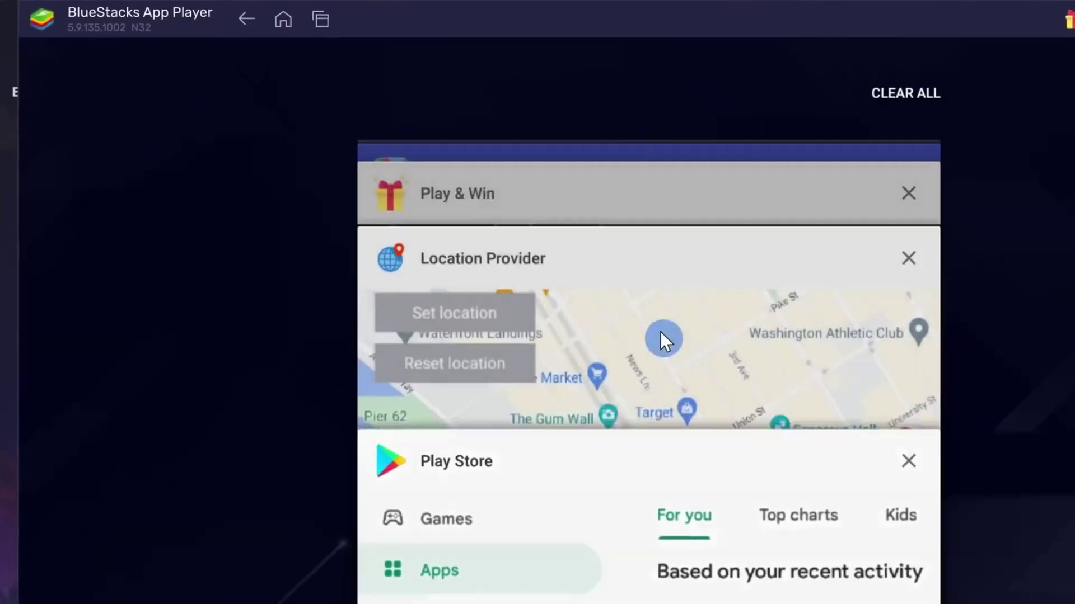
pyautogui.scroll(5, 660, 331)
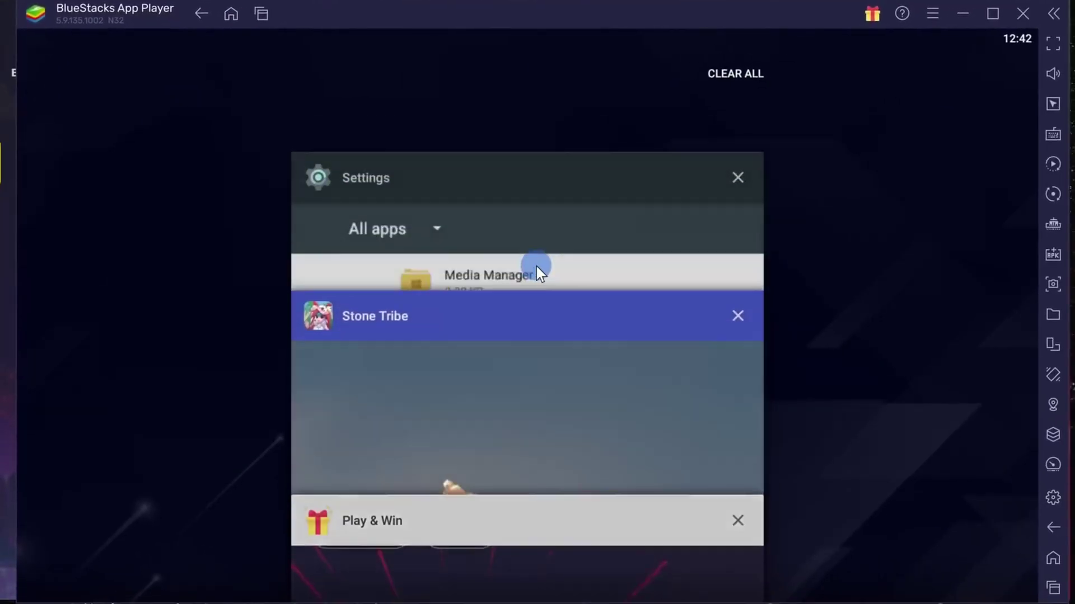
pyautogui.click(1054, 220)
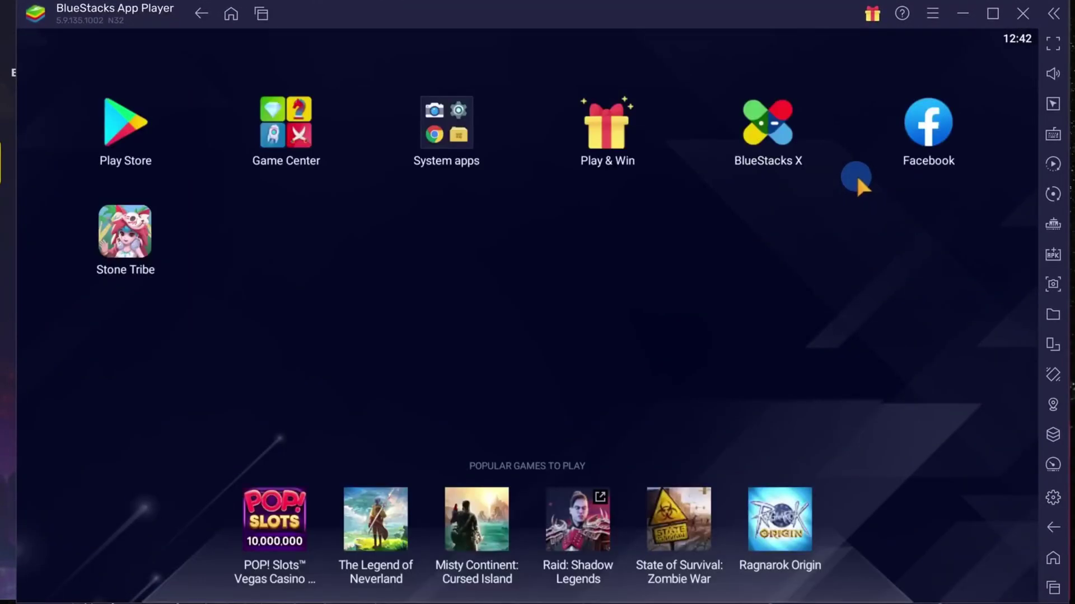
pyautogui.click(1052, 44)
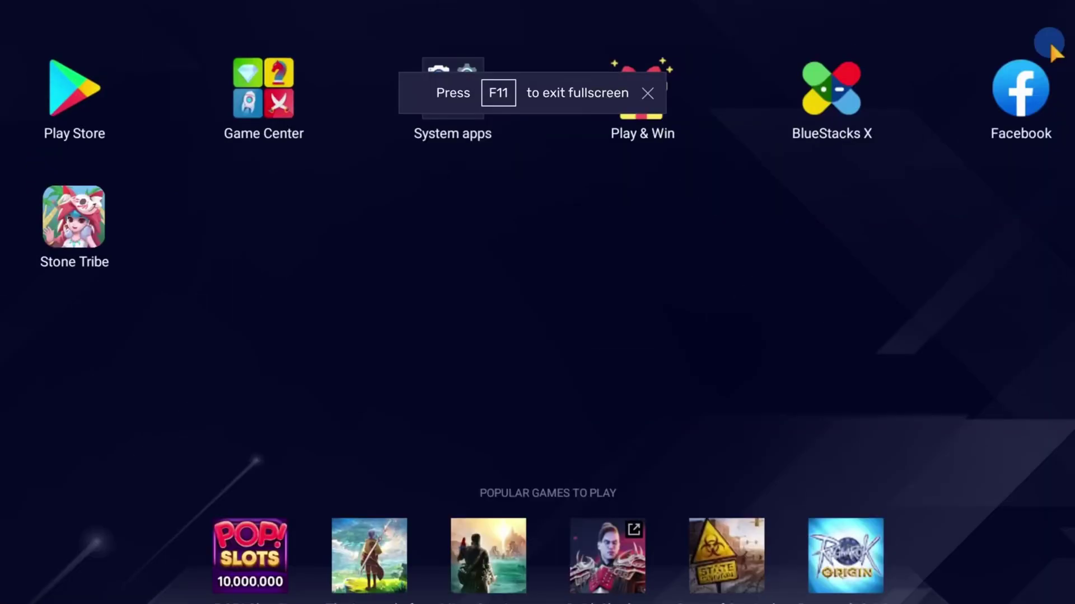
pyautogui.press('F11')
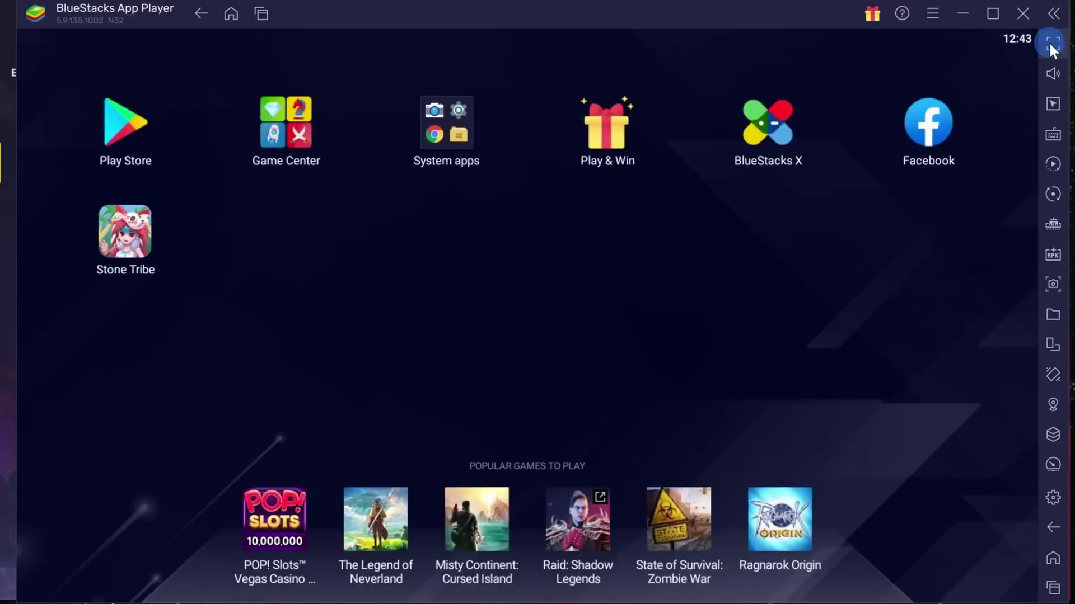
pyautogui.click(1052, 165)
pyautogui.moveTo(915, 313); pyautogui.dragTo(678, 139)
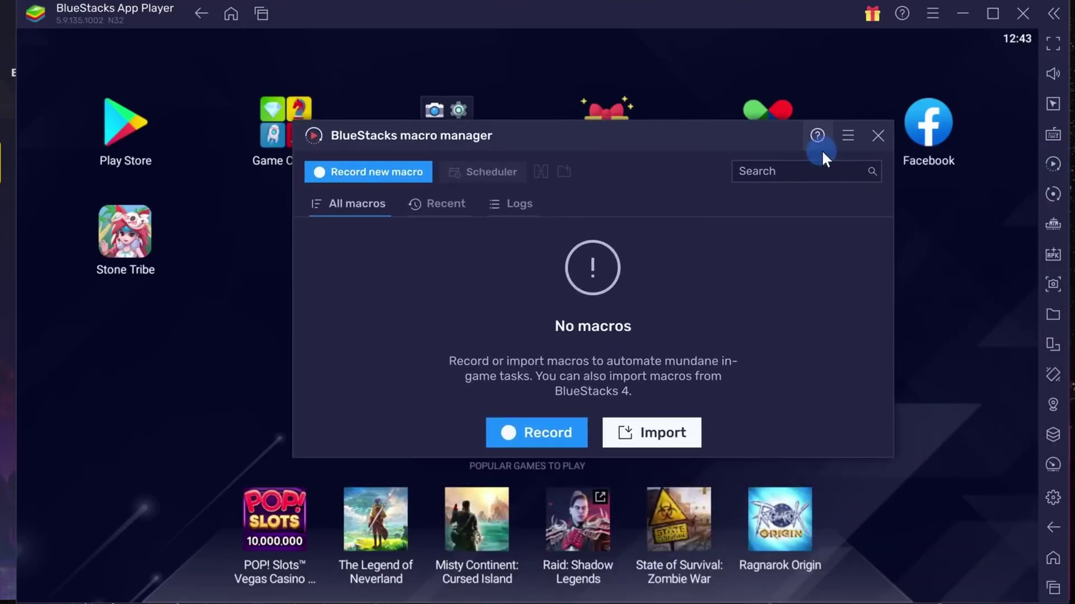
pyautogui.click(878, 135)
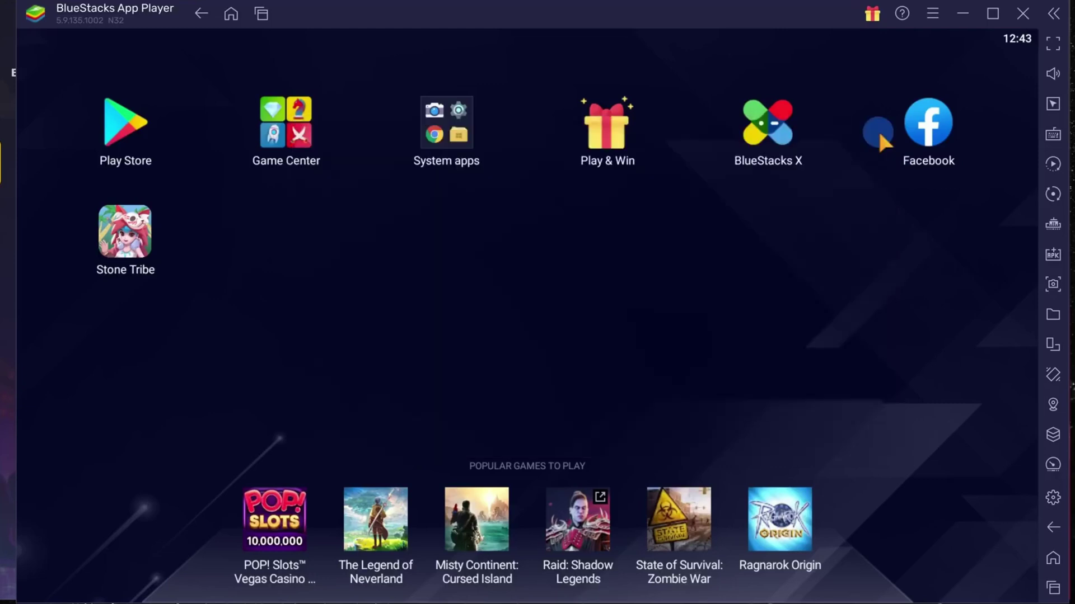
# - Open the multi-instance manager and move its window to the screen centre
pyautogui.click(1053, 435)
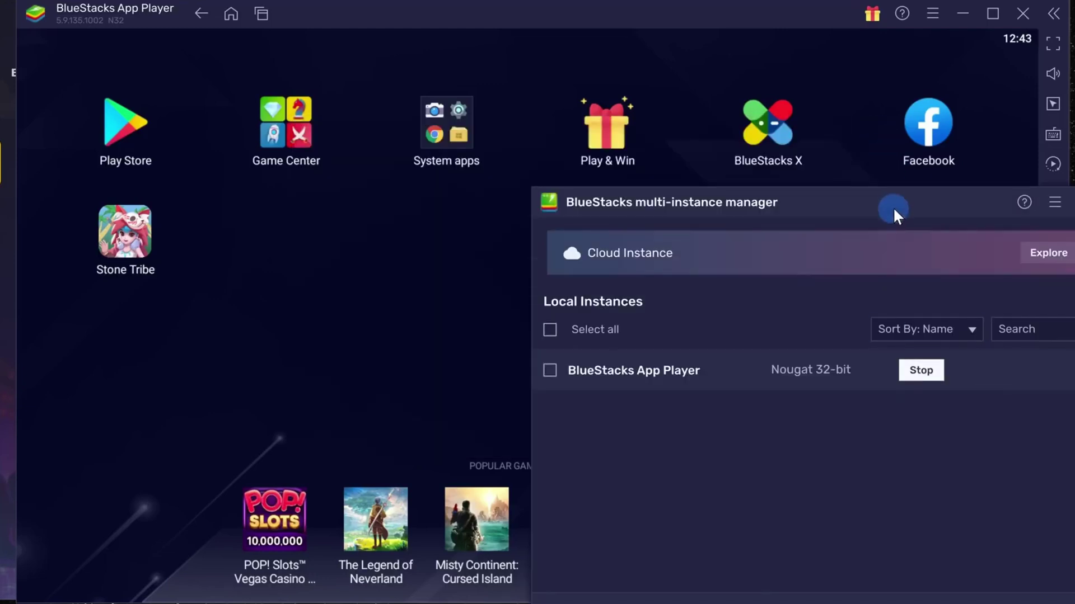
pyautogui.moveTo(894, 210); pyautogui.dragTo(649, 85)
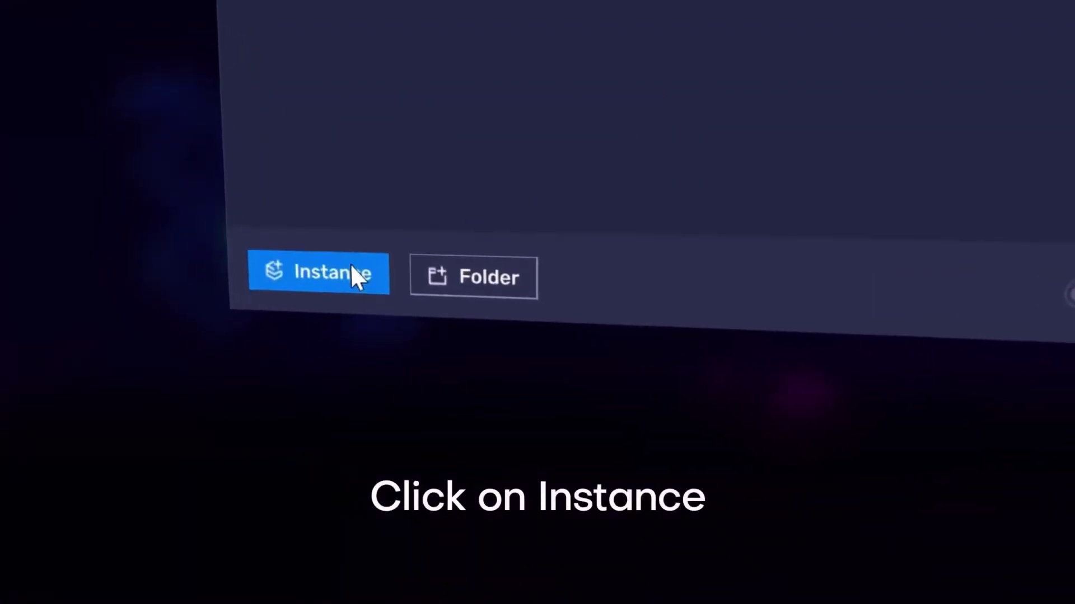
# - Begin a fresh instance using Nougat 32-bit as the Android version
pyautogui.click(335, 303)
pyautogui.click(480, 196)
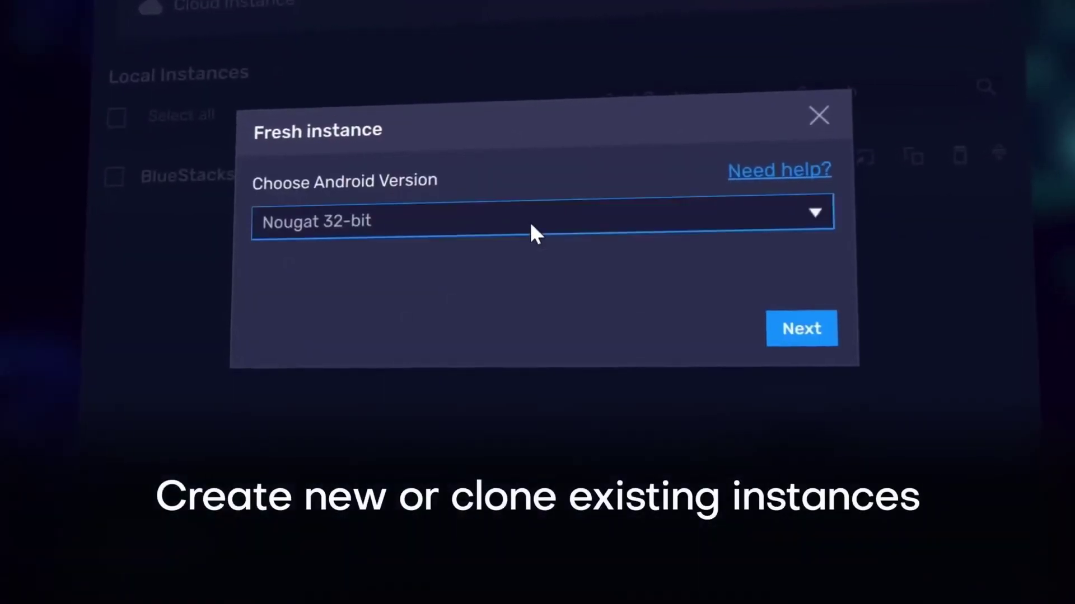
pyautogui.click(530, 221)
pyautogui.click(503, 258)
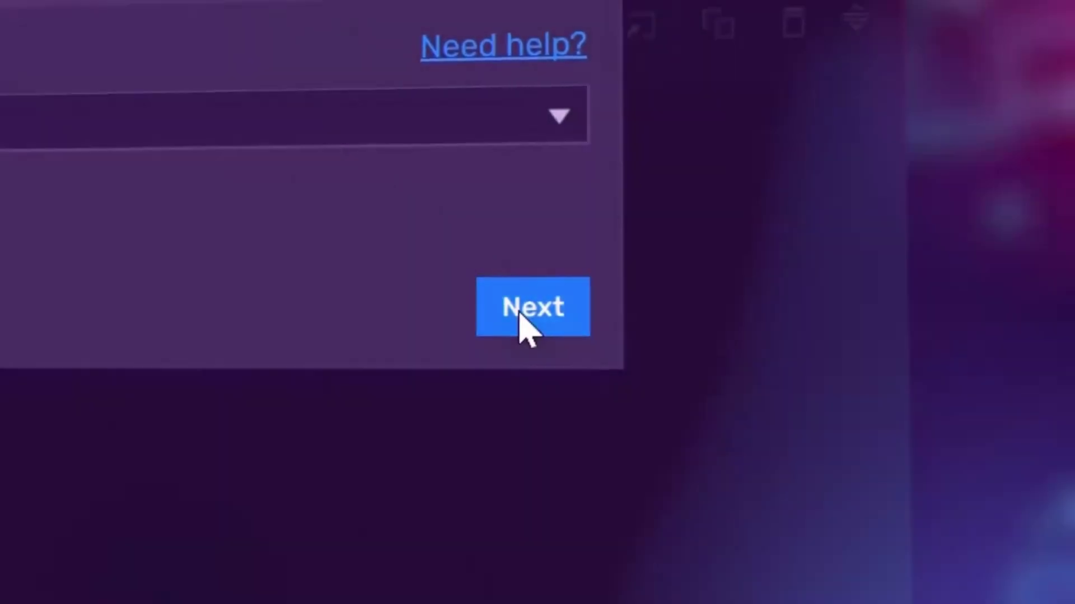
pyautogui.click(521, 316)
# - Give it 4 CPU cores and 4 GB RAM, create it, then start both instances
pyautogui.click(560, 120)
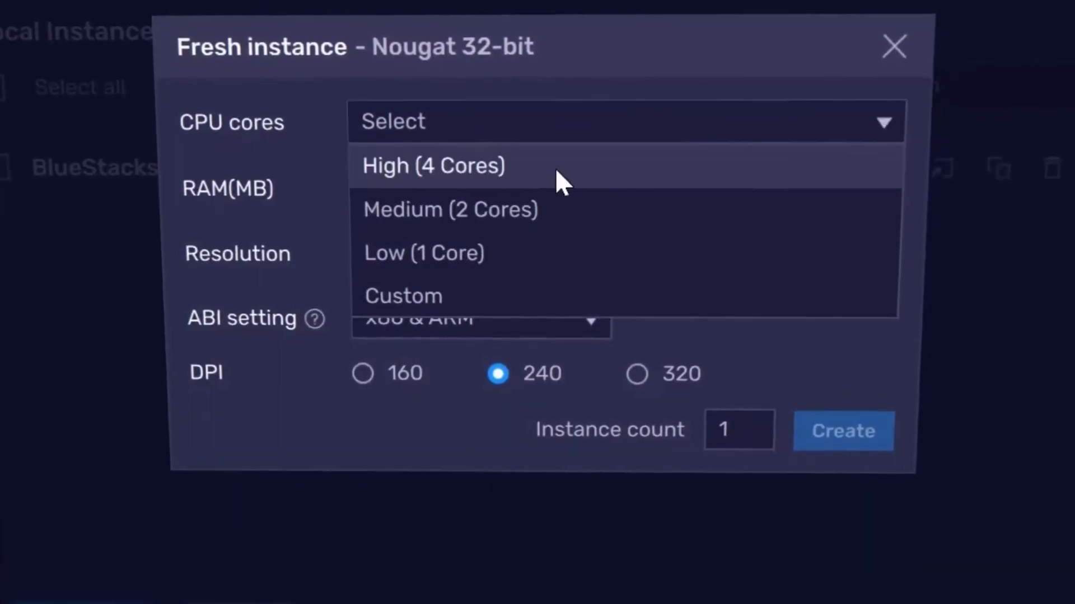
pyautogui.click(553, 174)
pyautogui.click(553, 186)
pyautogui.click(537, 230)
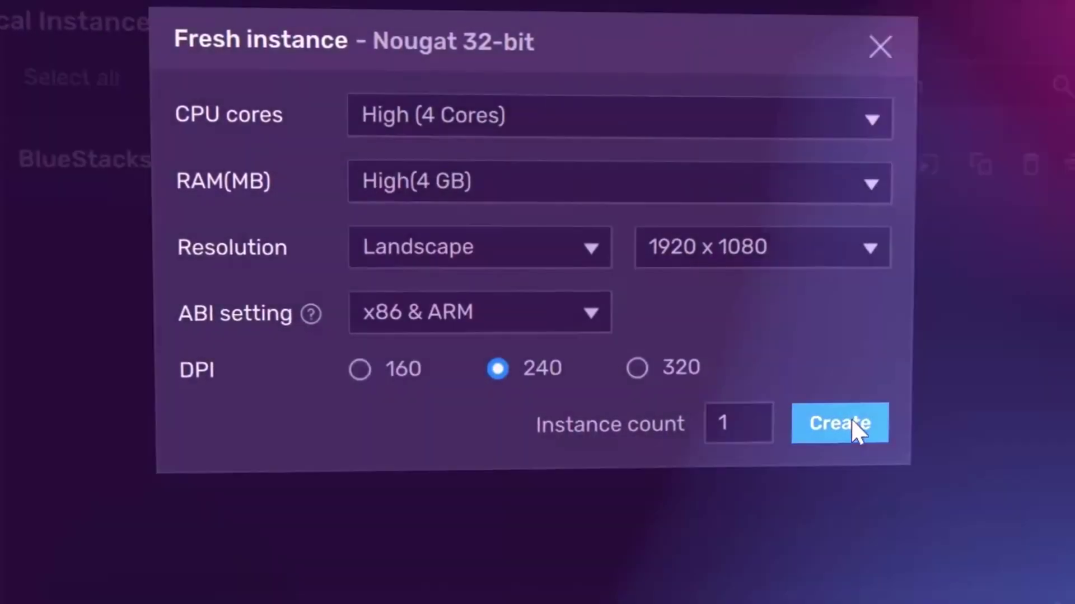
pyautogui.click(852, 430)
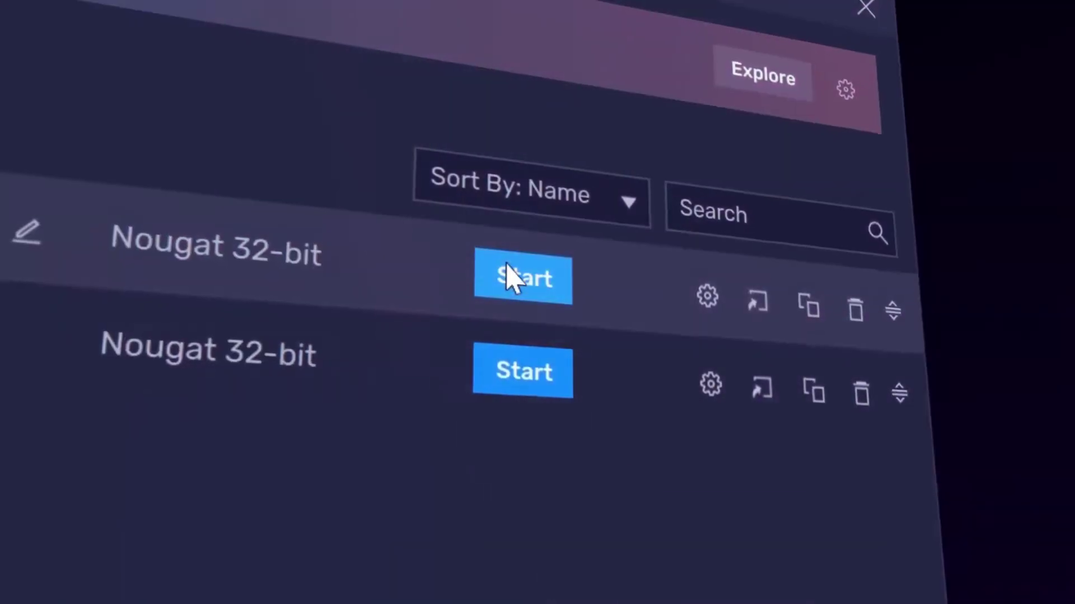
pyautogui.click(510, 278)
pyautogui.click(533, 376)
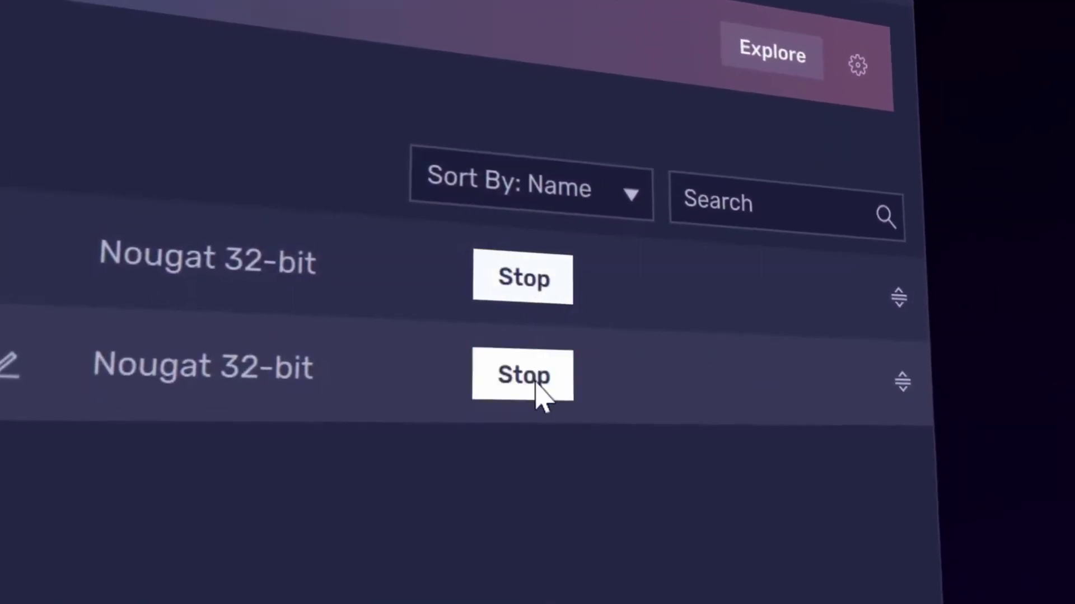